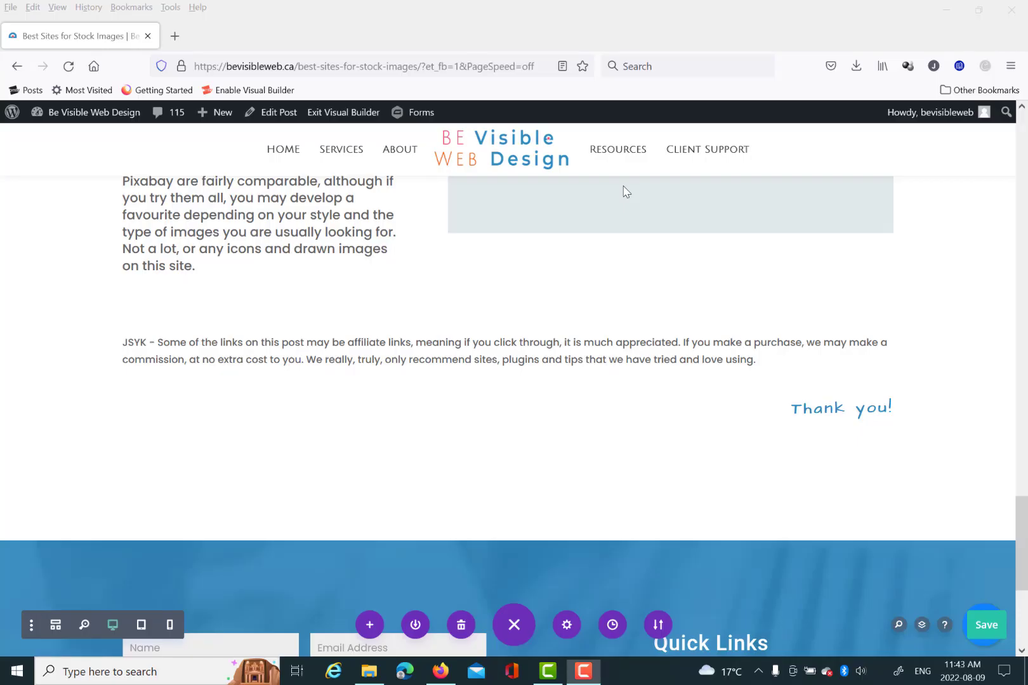
Step: Open the Thank you! module's Design settings and expand the Transform options
mouse_move(823, 416)
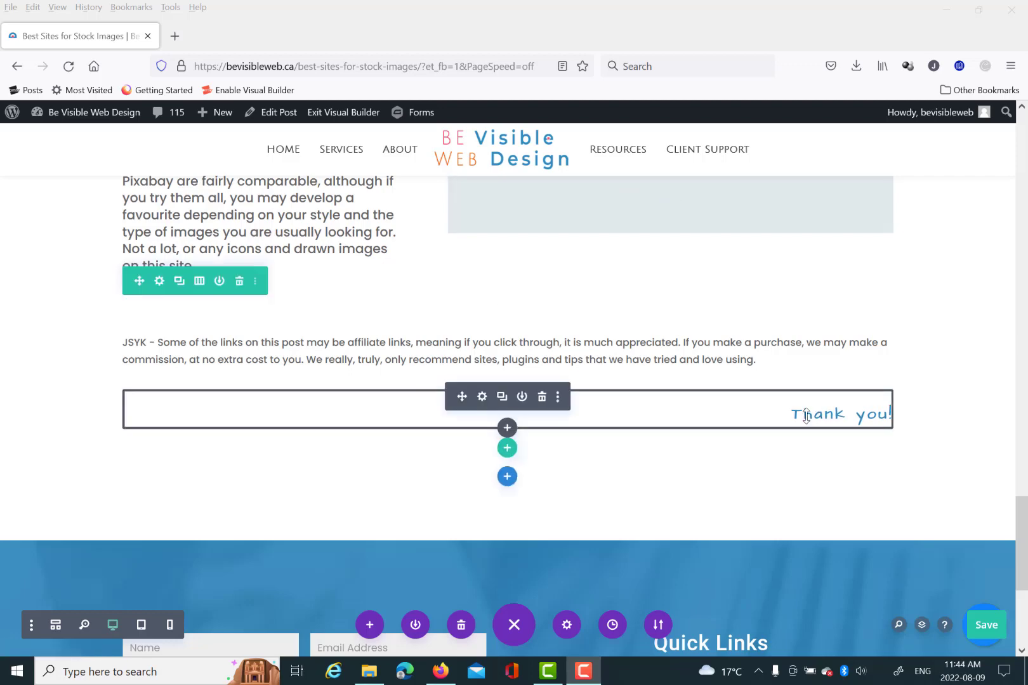
left_click(482, 397)
left_click(323, 274)
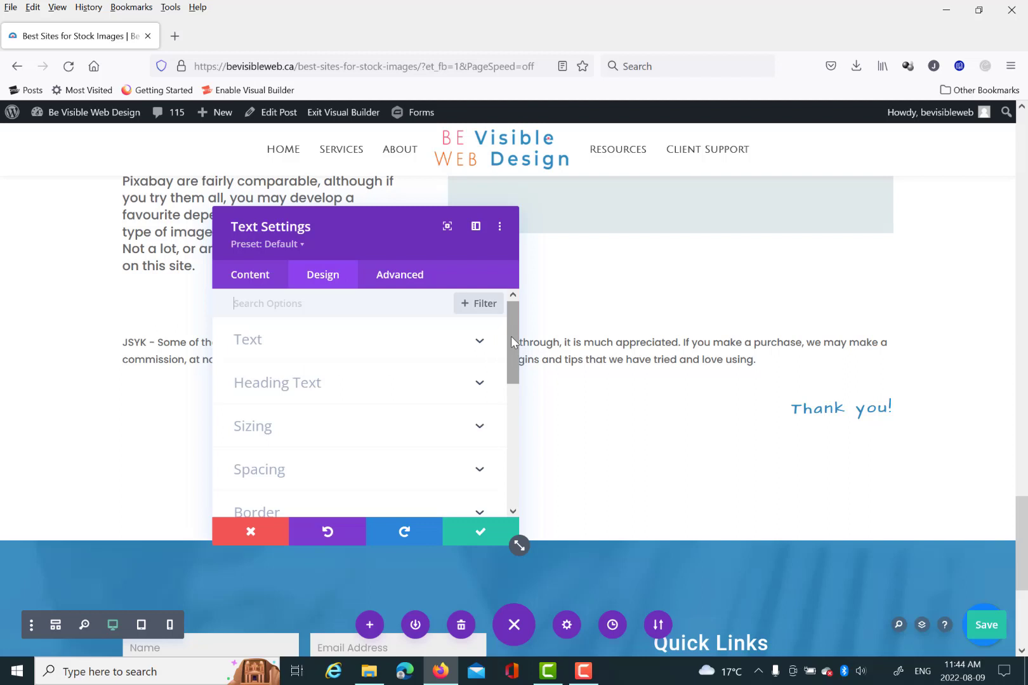
left_click_drag(511, 337, 492, 433)
left_click(480, 426)
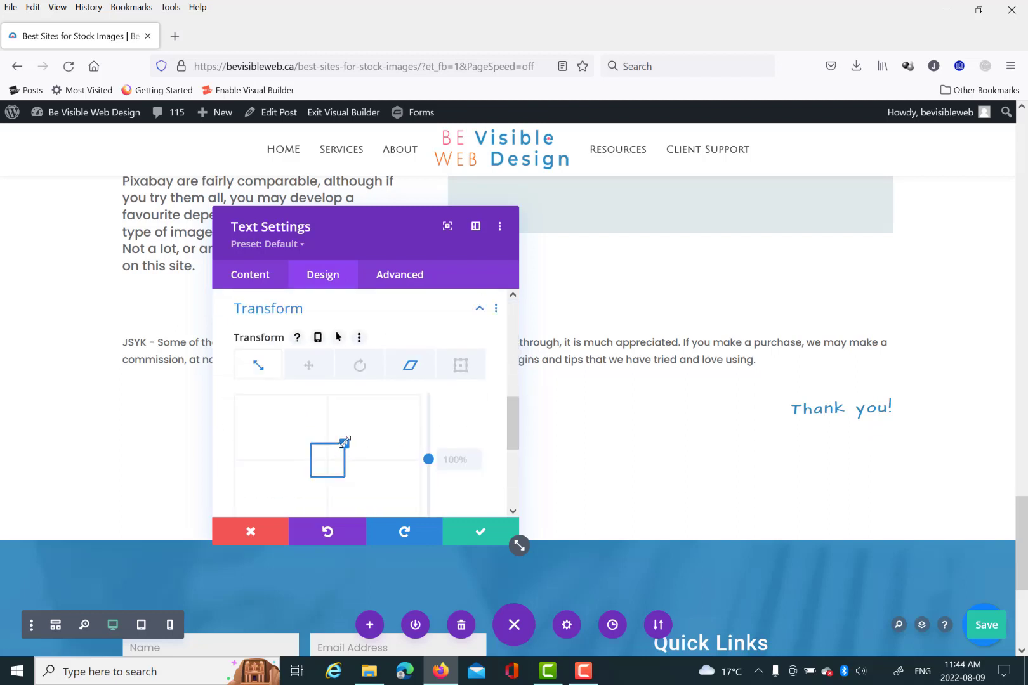
Step: Scale the text to 144%, then undo it back to 100% and show Translate
mouse_move(345, 442)
left_mouse_down()
mouse_move(362, 431)
mouse_move(330, 455)
left_mouse_up()
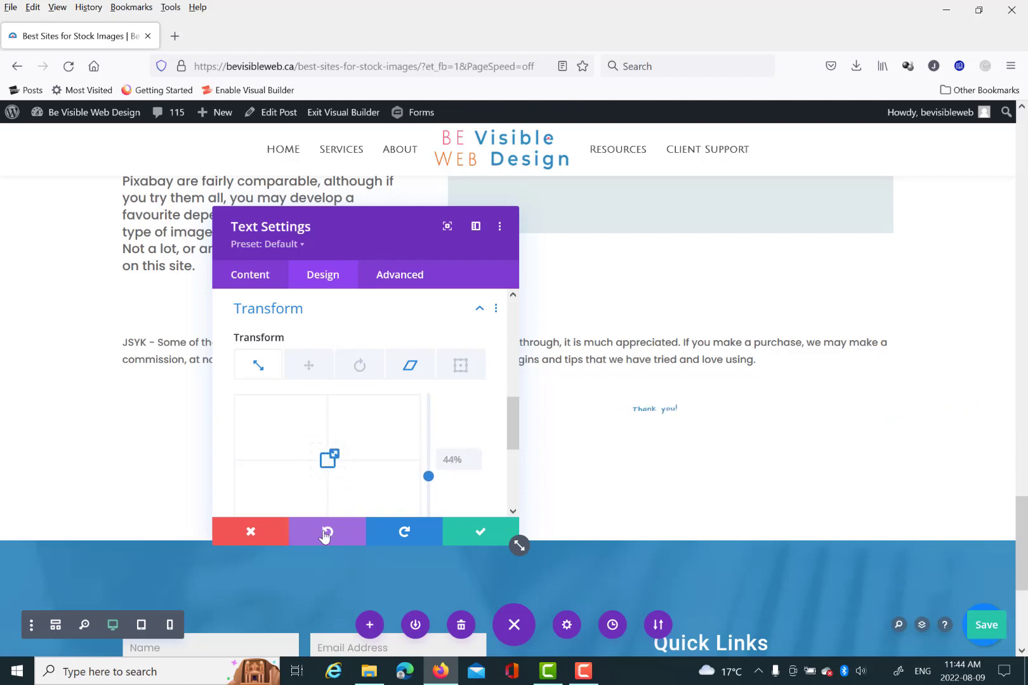
left_click(331, 535)
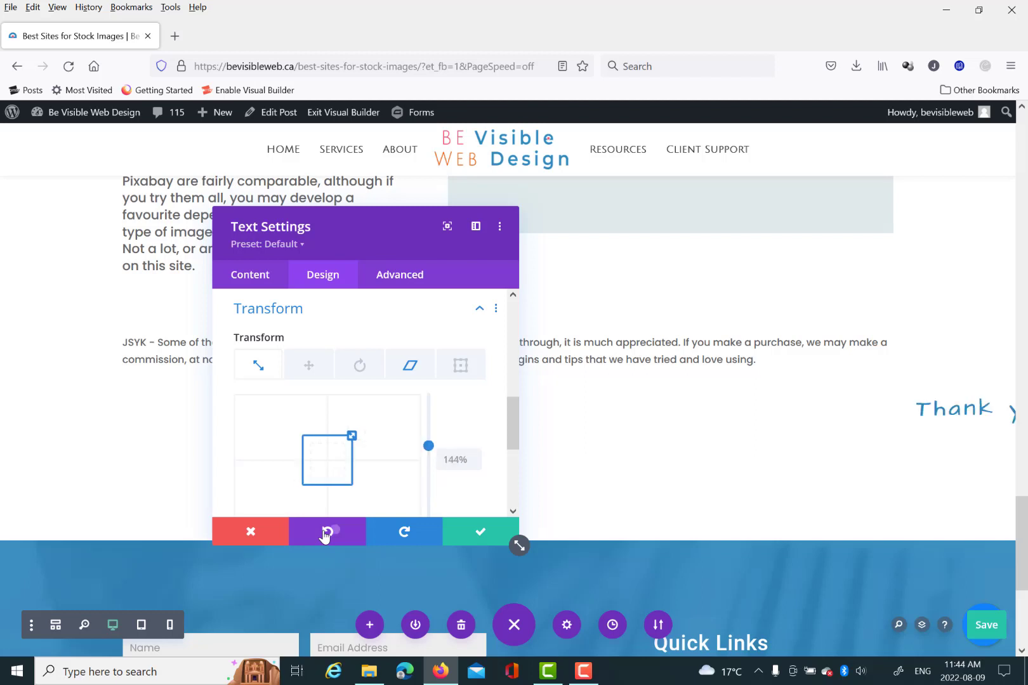
left_click(324, 535)
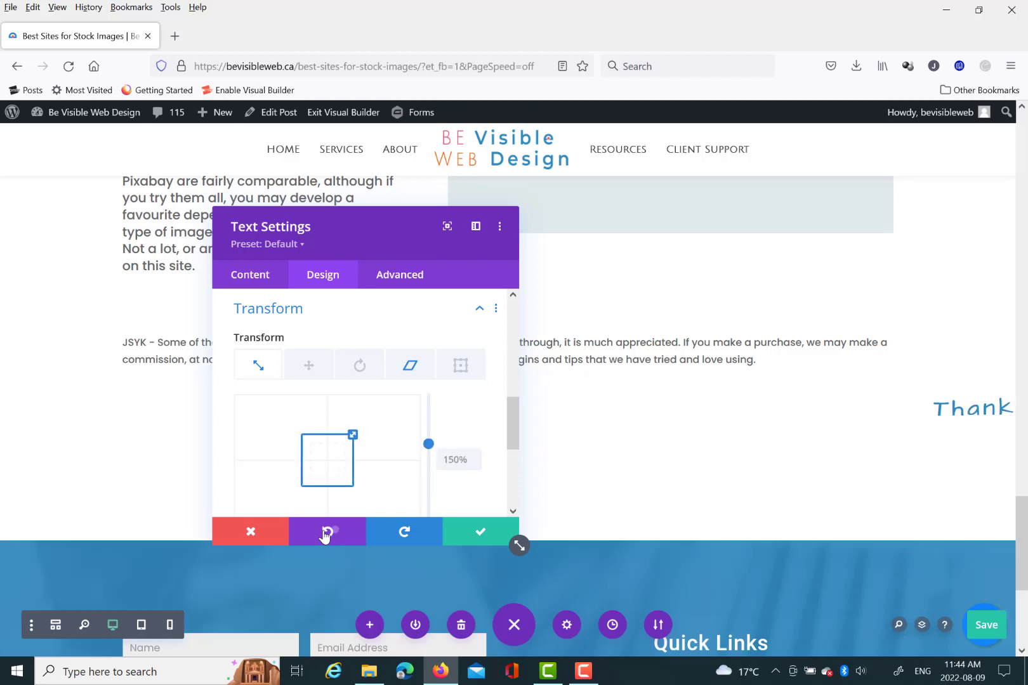
left_click(326, 536)
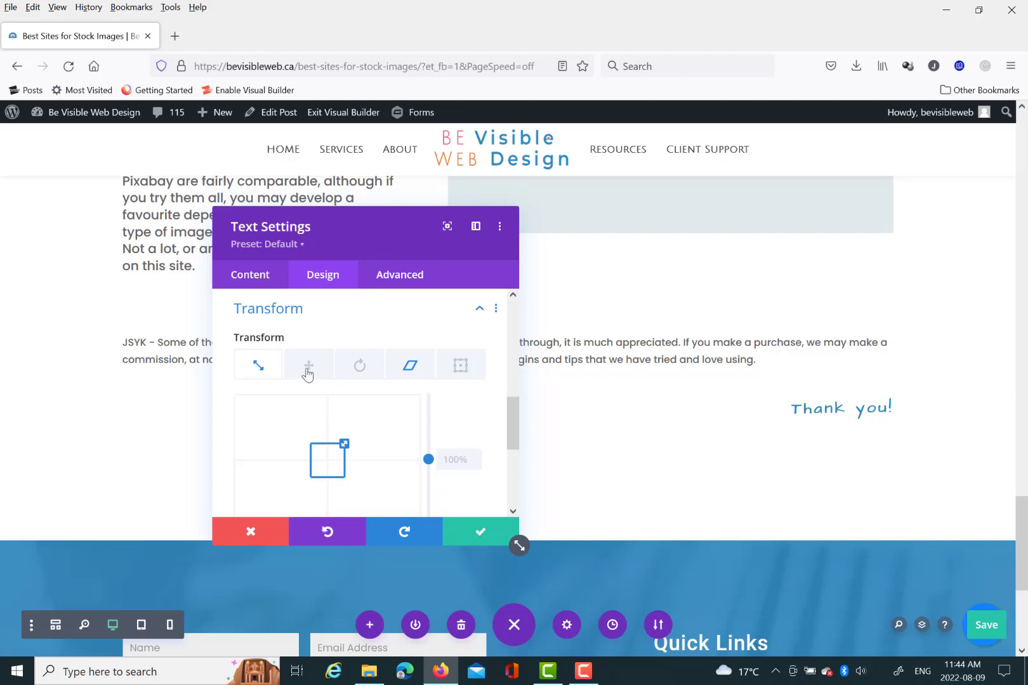
left_click(308, 374)
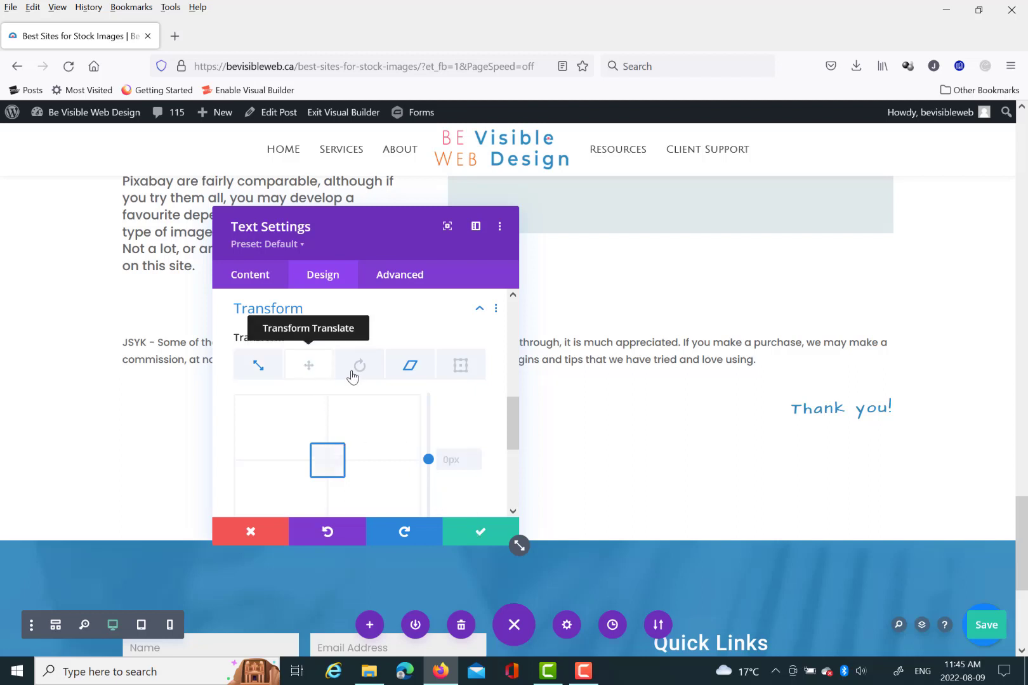
left_click(351, 372)
key("Escape")
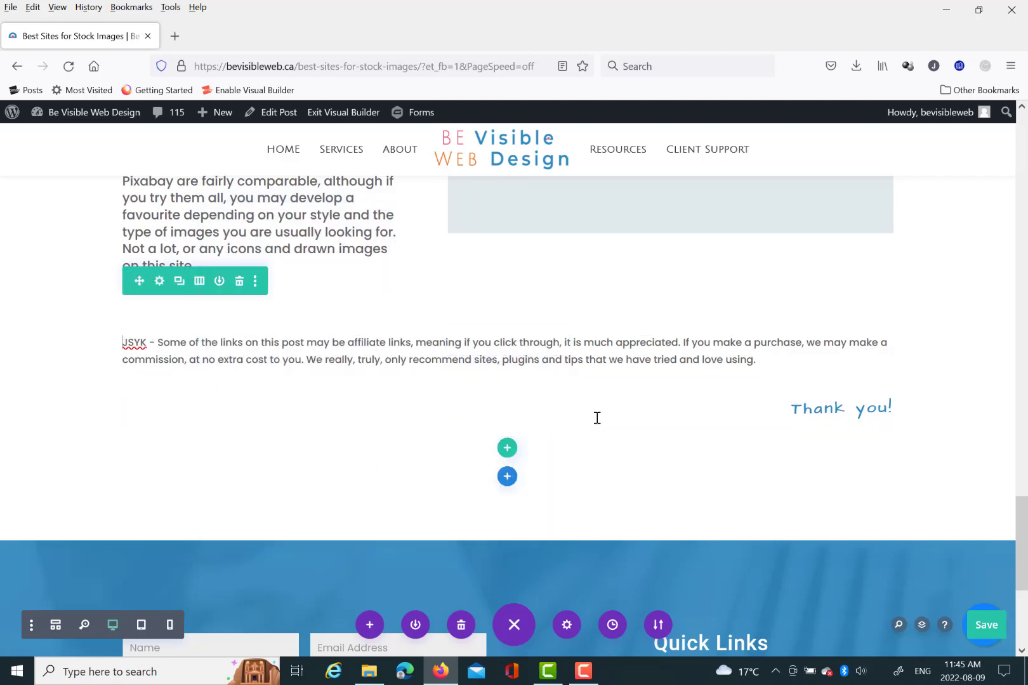
mouse_move(589, 413)
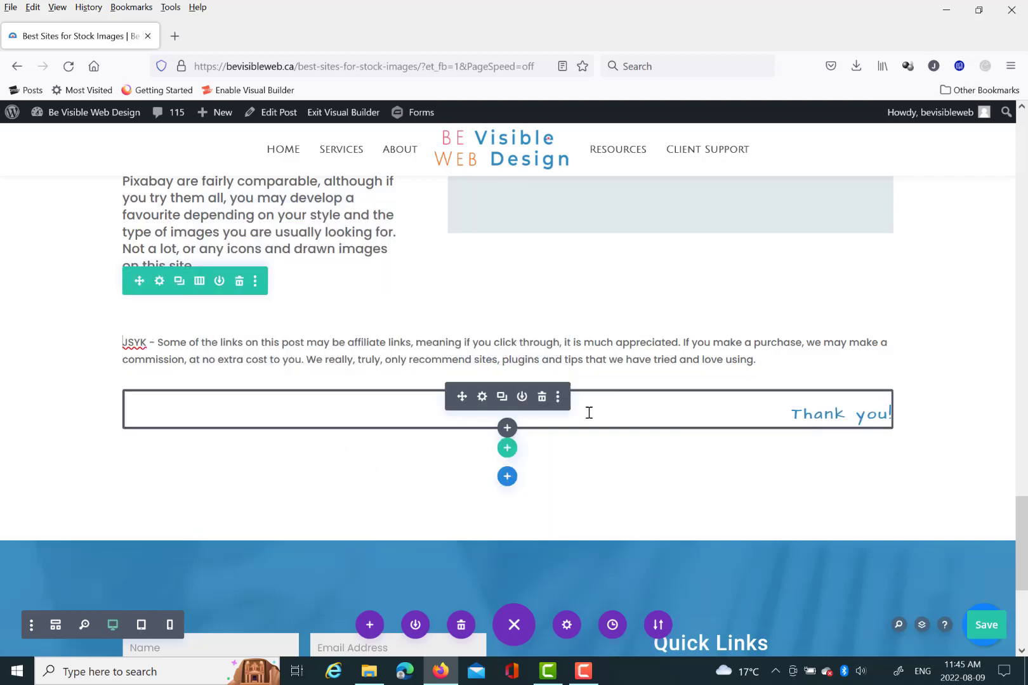
left_click(482, 397)
left_click(328, 281)
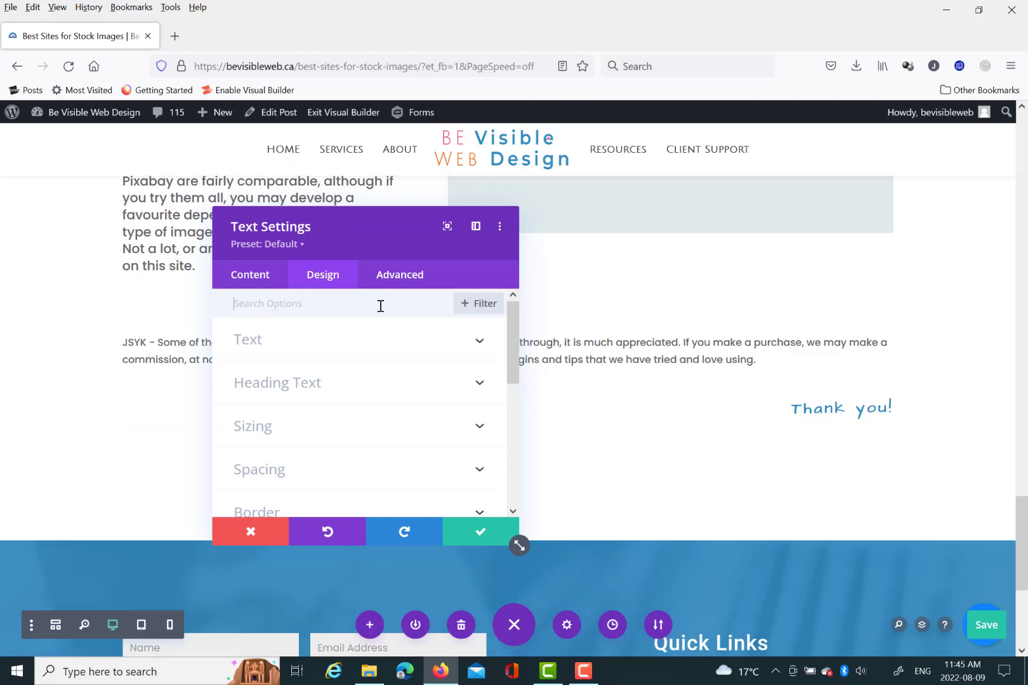
left_click_drag(510, 337, 483, 449)
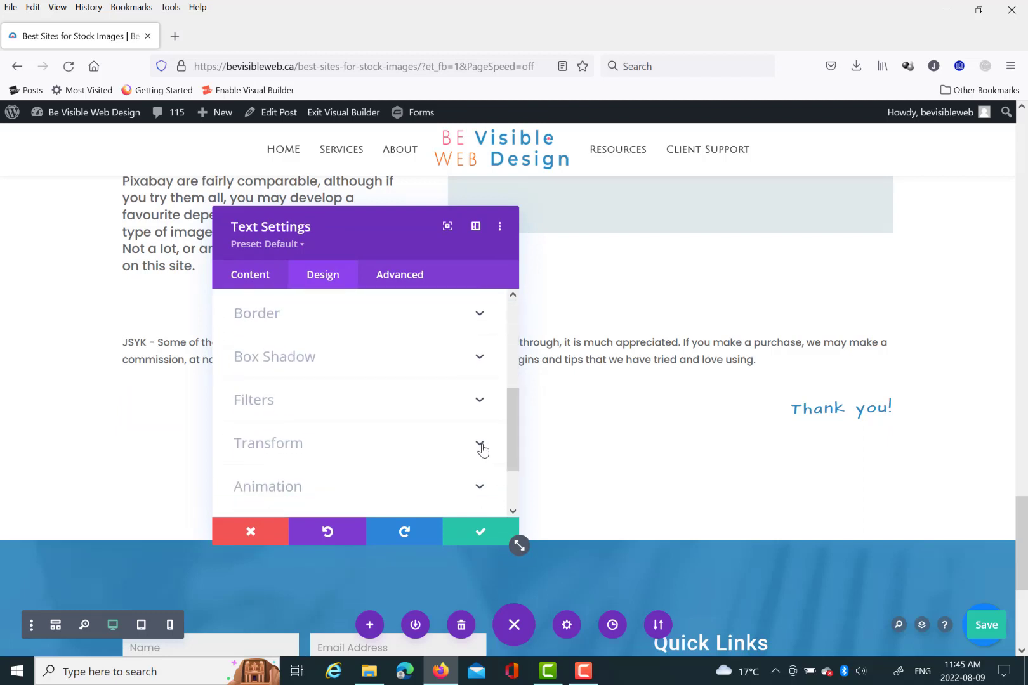
left_click(481, 447)
left_click(308, 367)
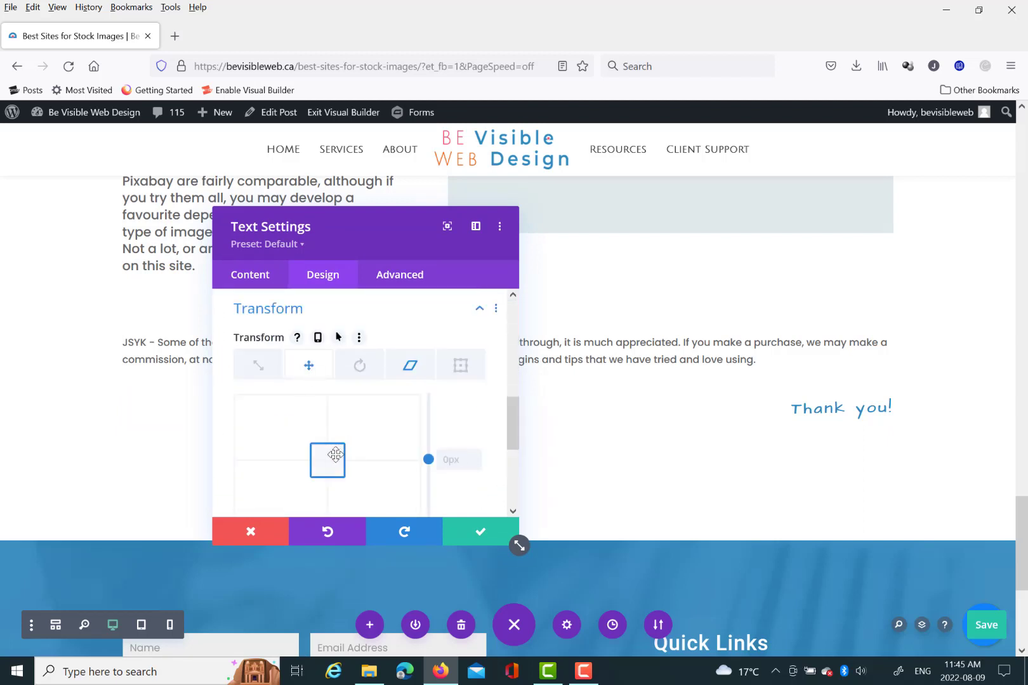
mouse_move(332, 455)
left_mouse_down()
mouse_move(372, 435)
mouse_move(339, 454)
mouse_move(328, 488)
mouse_move(372, 446)
mouse_move(344, 447)
mouse_move(322, 465)
mouse_move(308, 459)
mouse_move(327, 464)
mouse_move(340, 456)
mouse_move(334, 447)
left_mouse_up()
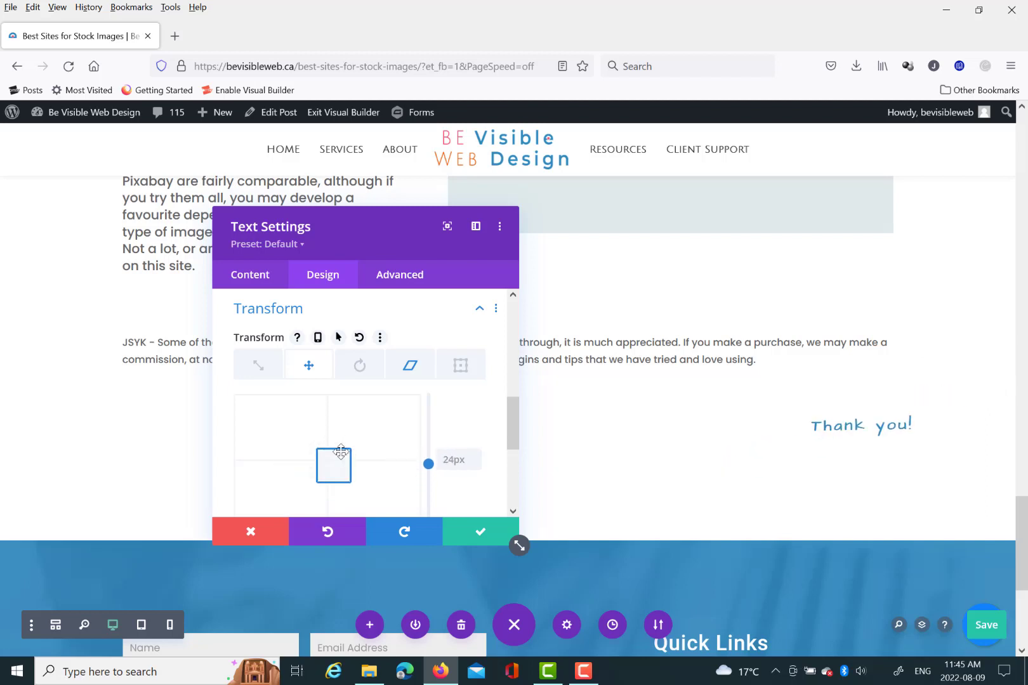
left_click(329, 540)
left_click(328, 540)
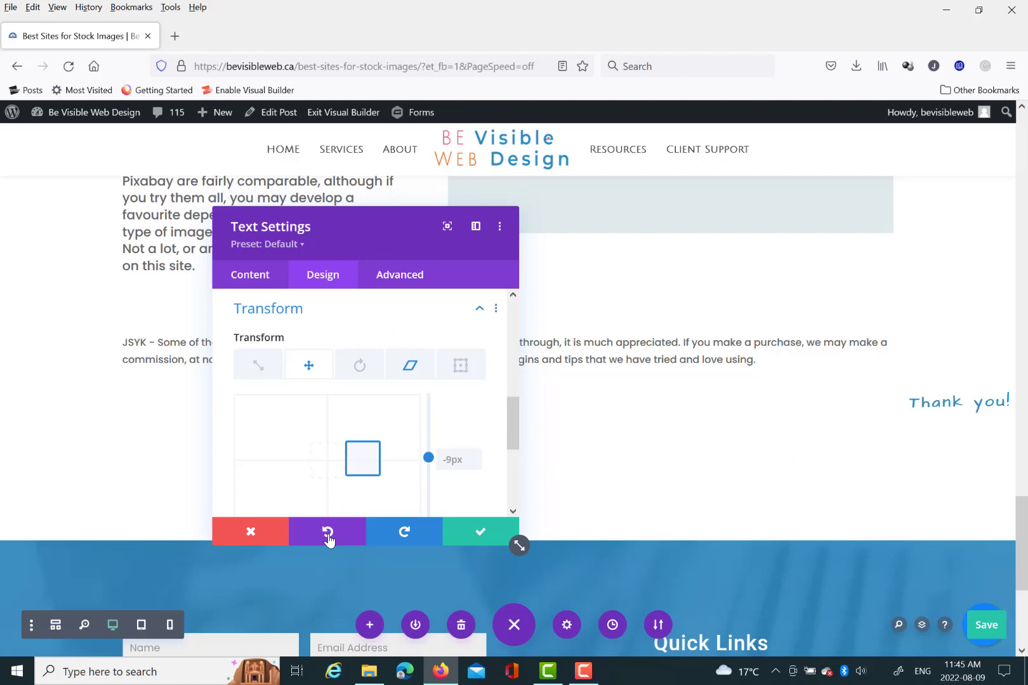
left_click(328, 539)
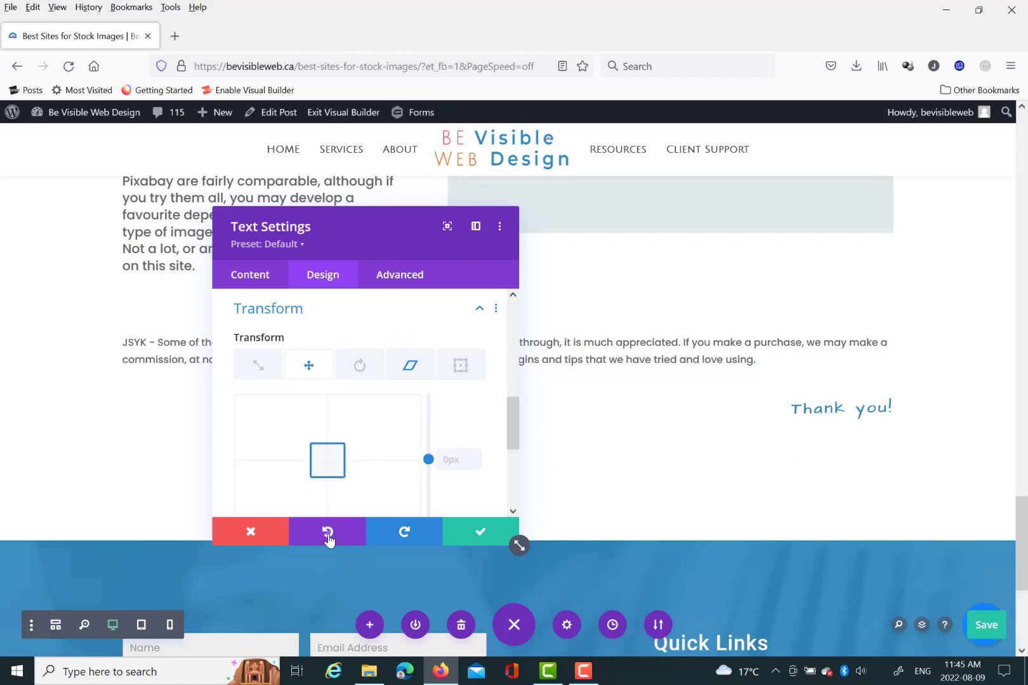
Step: Rotate the Thank you! text slightly around each of the three rotation axes
left_click(360, 373)
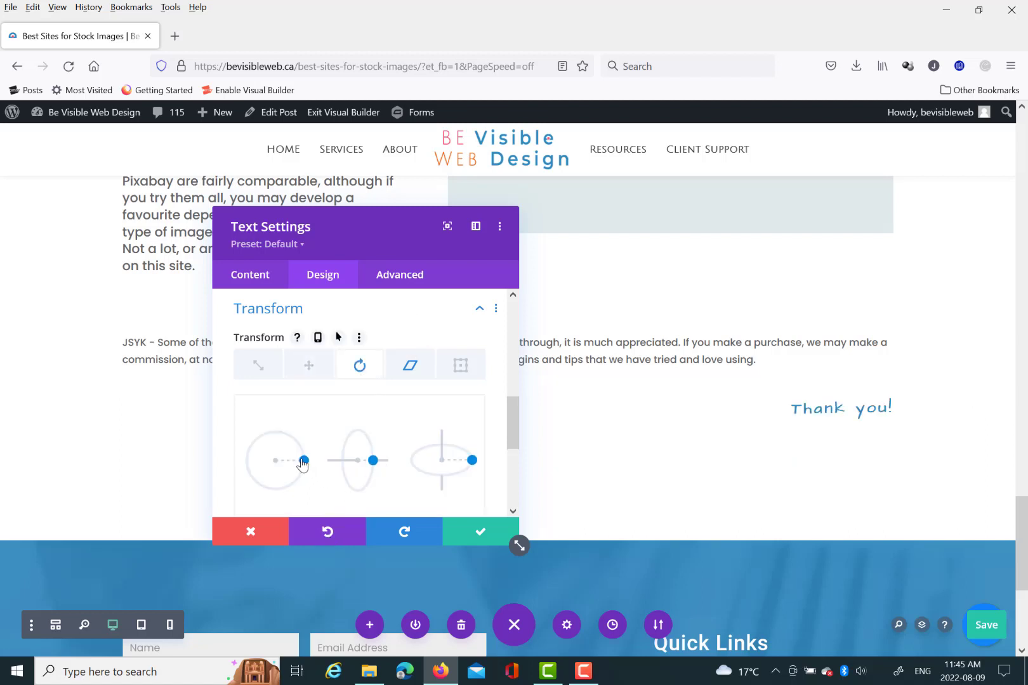
mouse_move(302, 464)
left_mouse_down()
mouse_move(300, 477)
mouse_move(302, 465)
left_mouse_up()
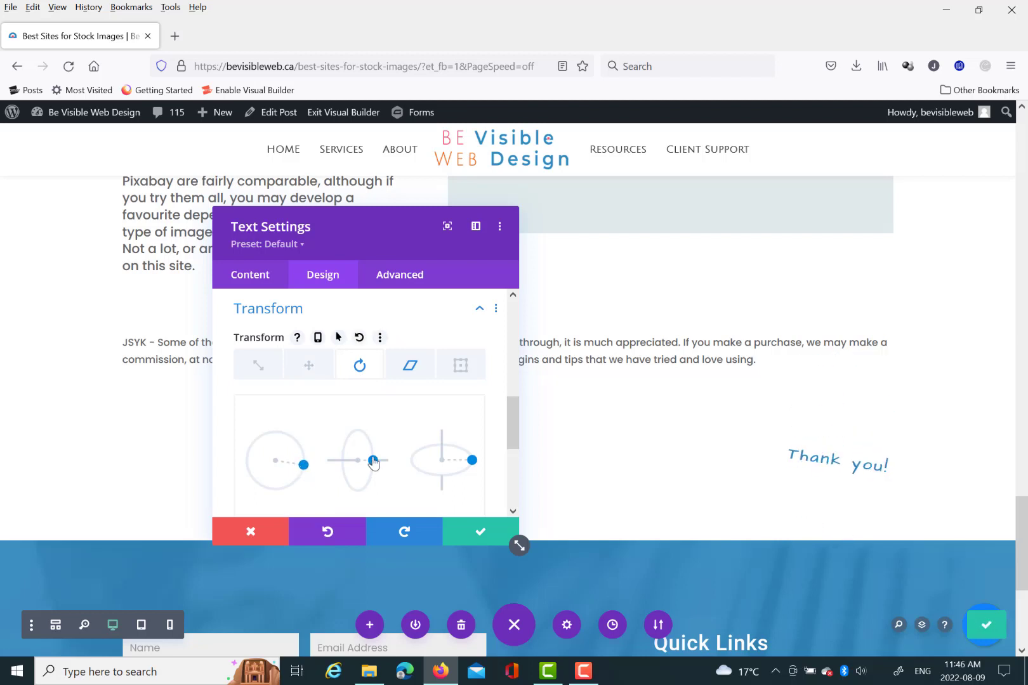
mouse_move(374, 463)
left_mouse_down()
mouse_move(365, 434)
mouse_move(377, 467)
left_mouse_up()
mouse_move(470, 467)
left_mouse_down()
mouse_move(457, 479)
mouse_move(470, 469)
left_mouse_up()
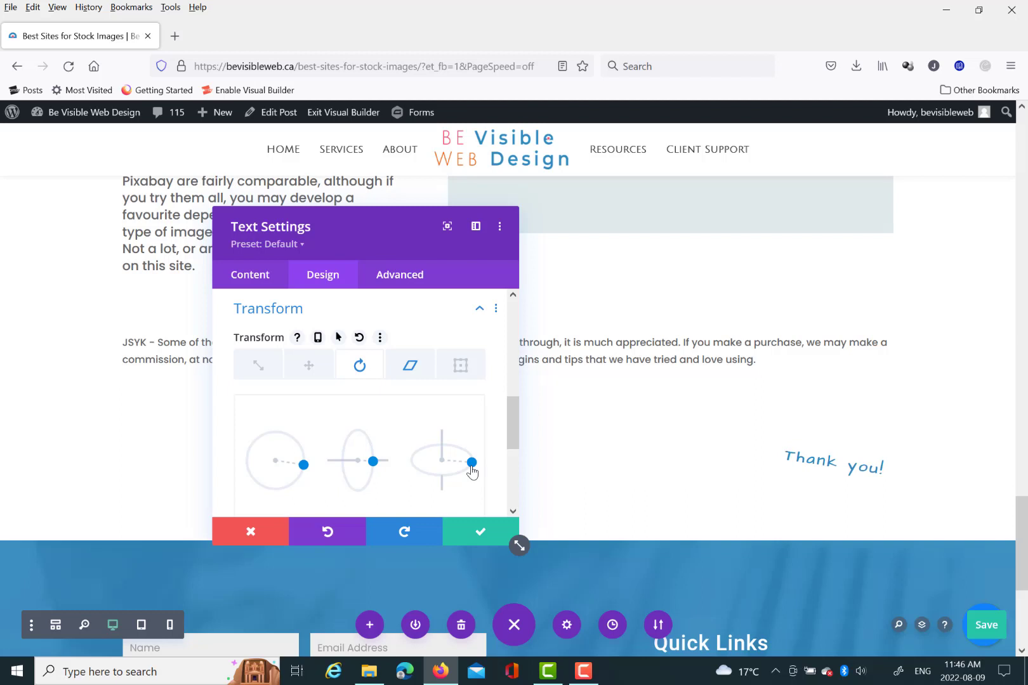
Step: Skew the Thank you! text vertically, then undo the skew back to -1deg
left_click(412, 370)
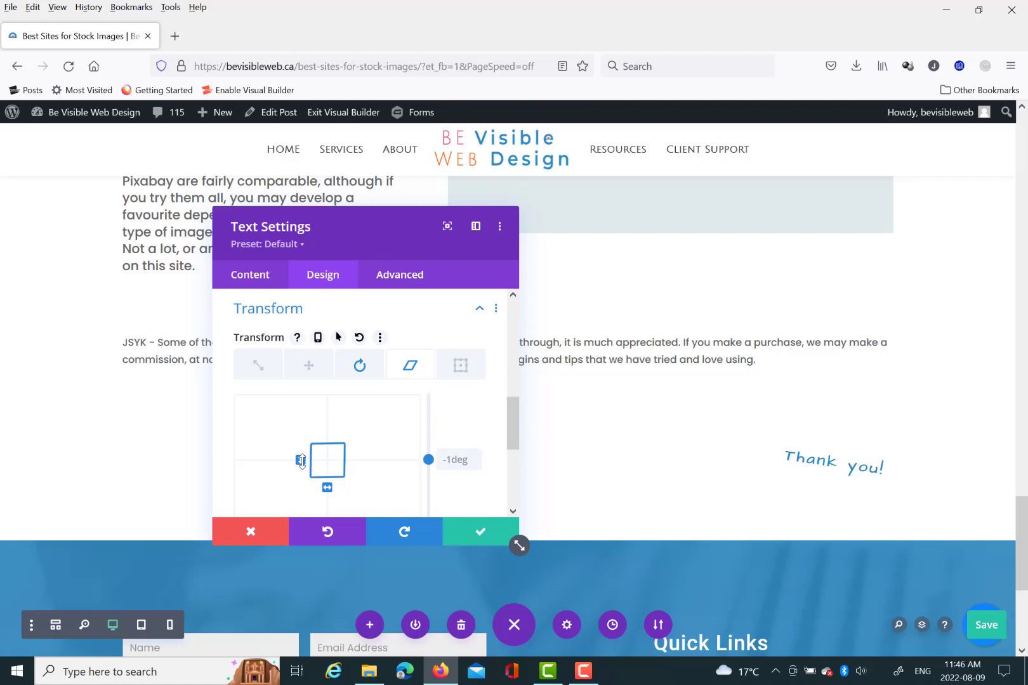
left_click_drag(302, 449, 301, 485)
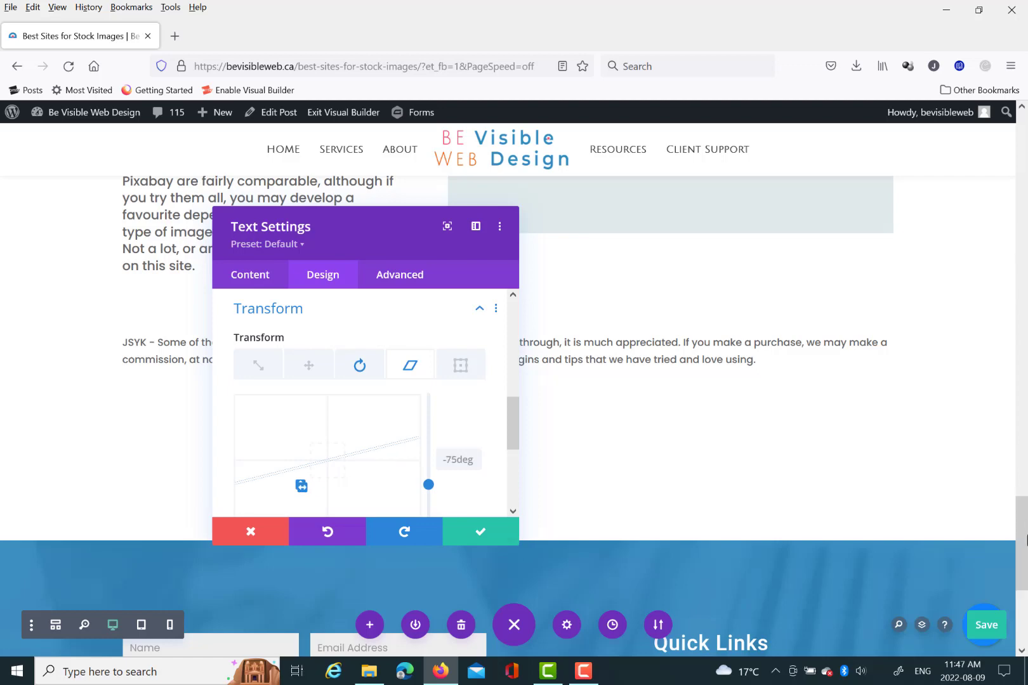
scroll(1021, 553, "down", 2)
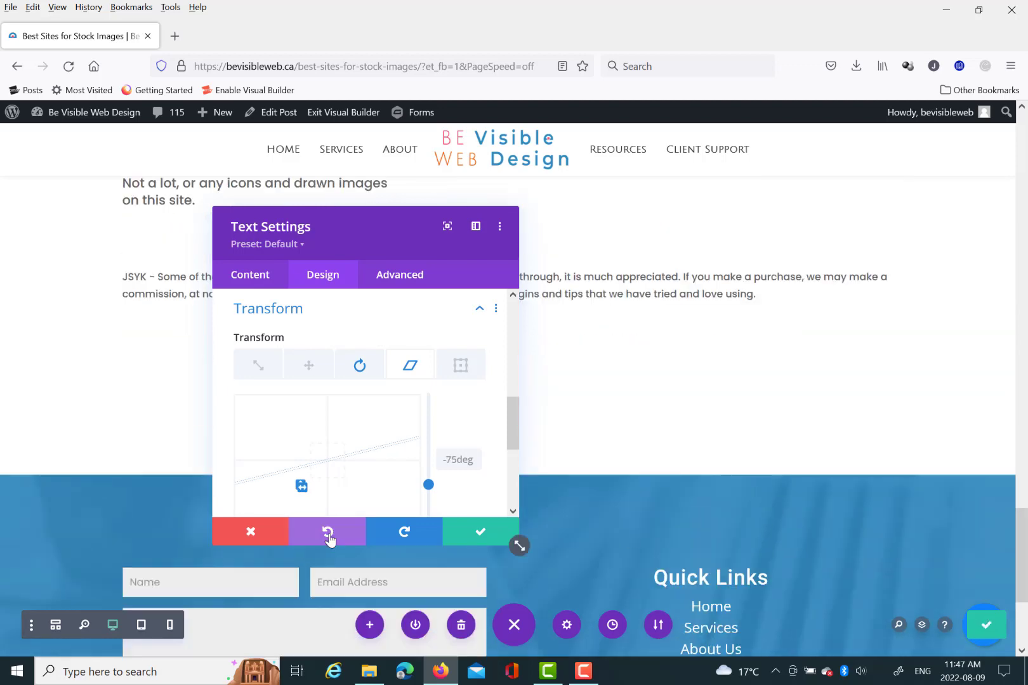
left_click(328, 535)
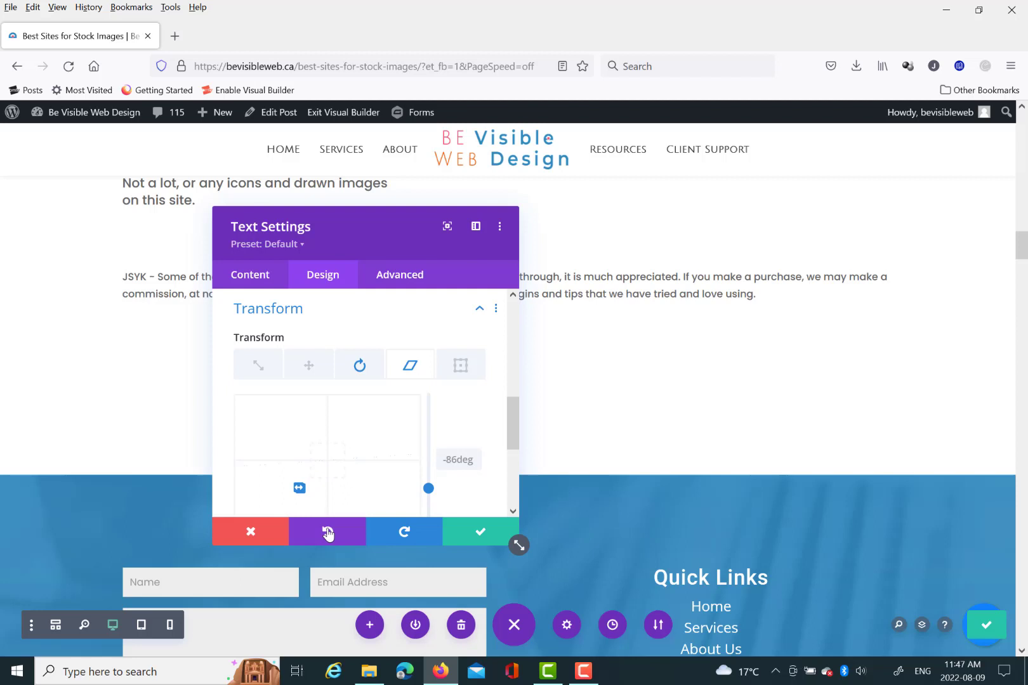
left_click(328, 535)
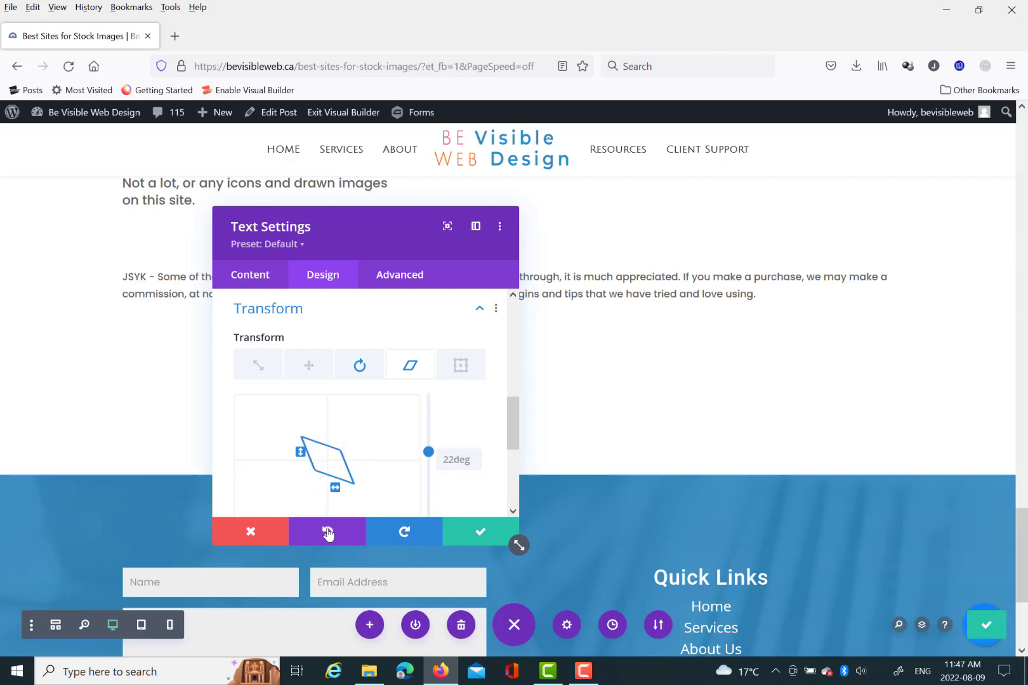
left_click(328, 536)
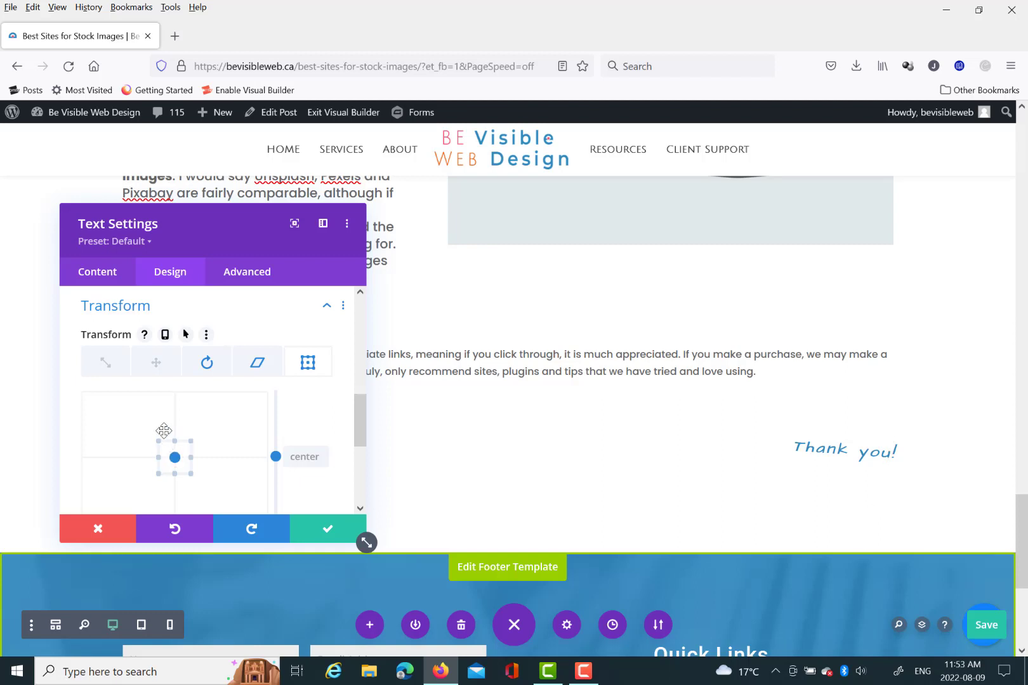
Step: Shift the transform origin up to -42% and horizontally, then save the page
left_click_drag(164, 430, 162, 425)
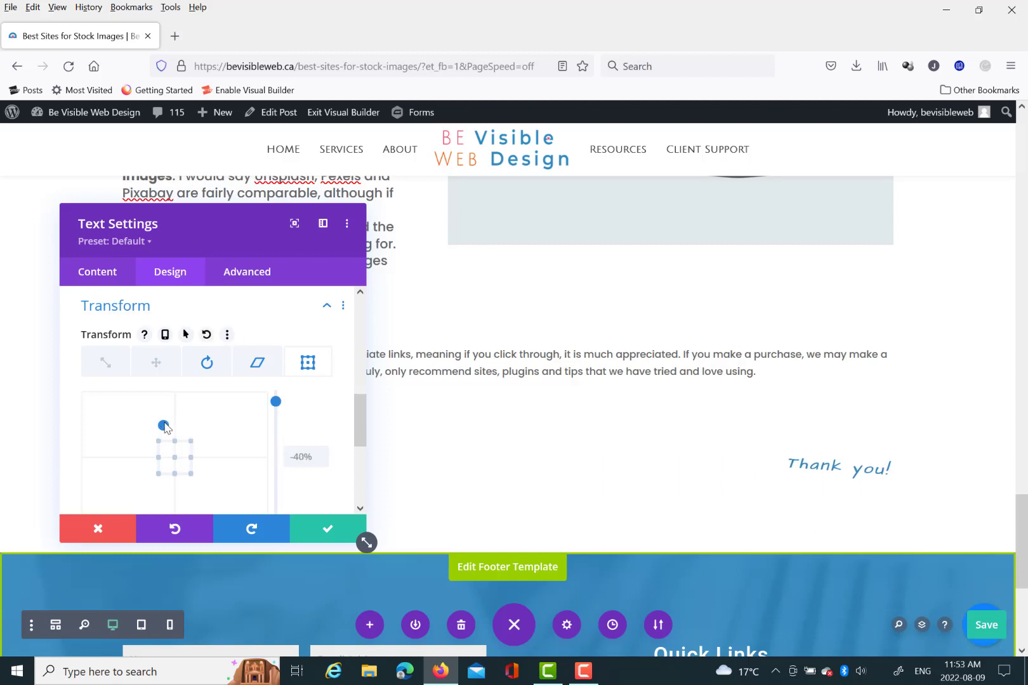
left_click_drag(179, 429, 161, 431)
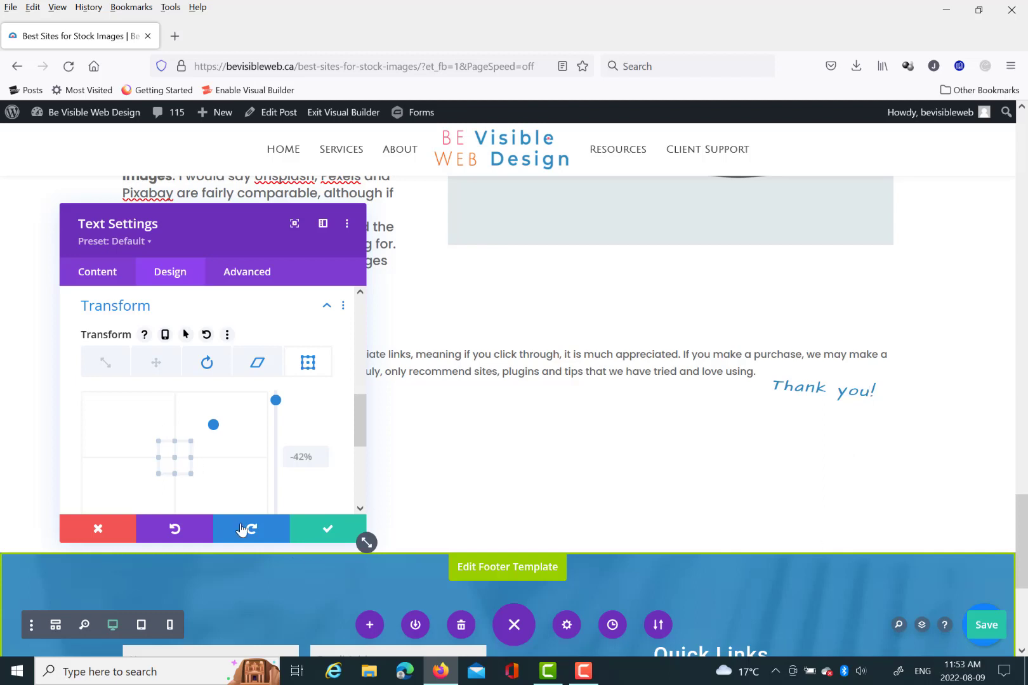
key("ctrl+s")
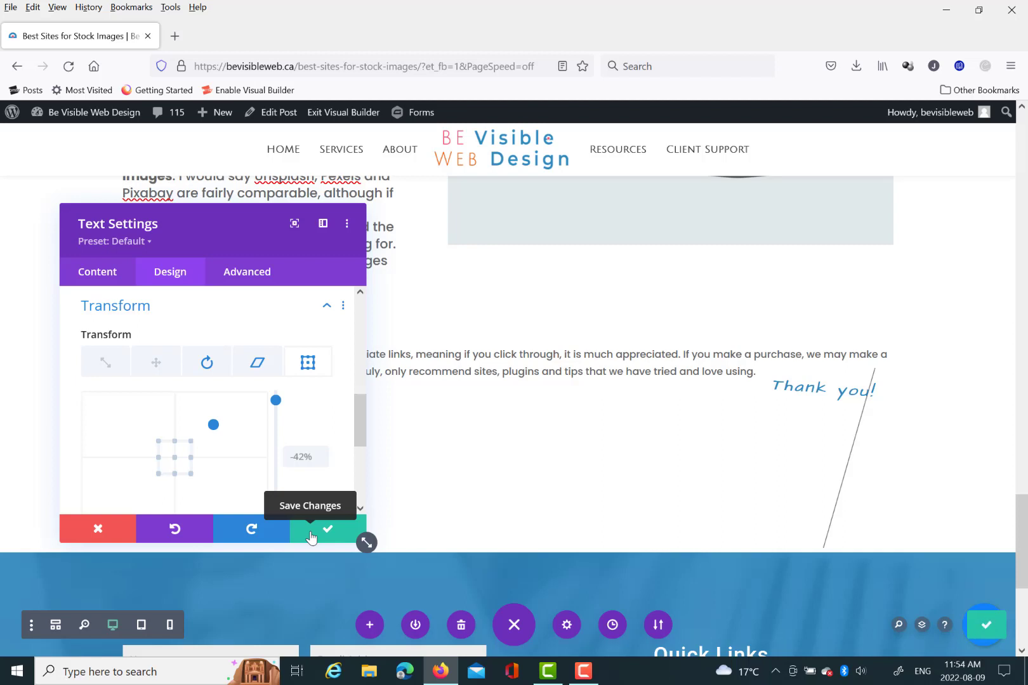
Step: Confirm the text settings, save the page, and exit to view the live post
left_click(311, 539)
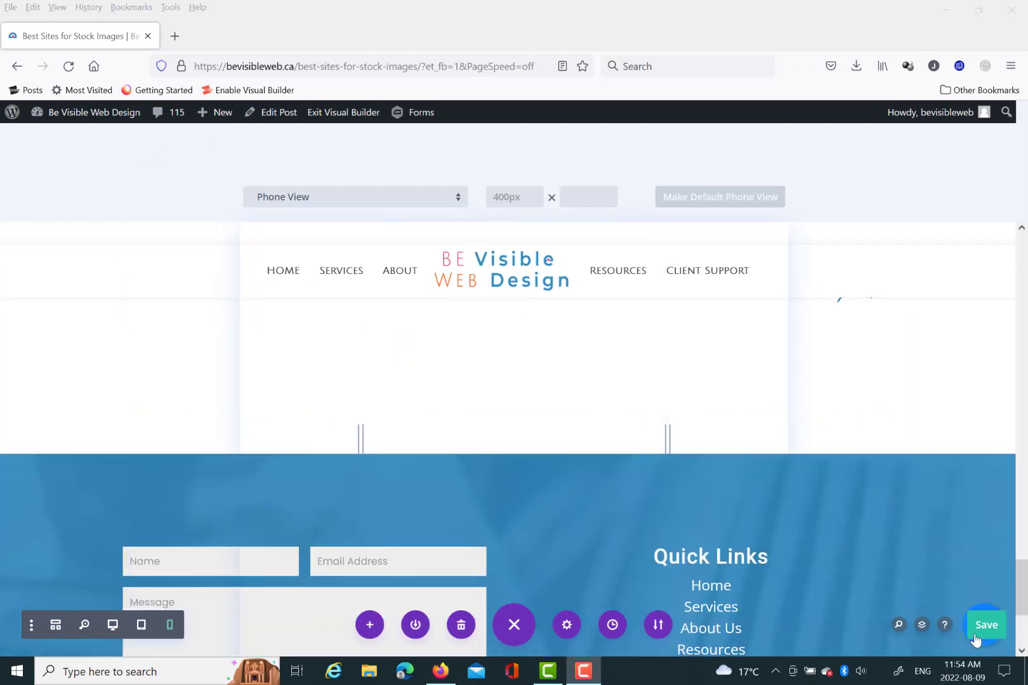
left_click(977, 640)
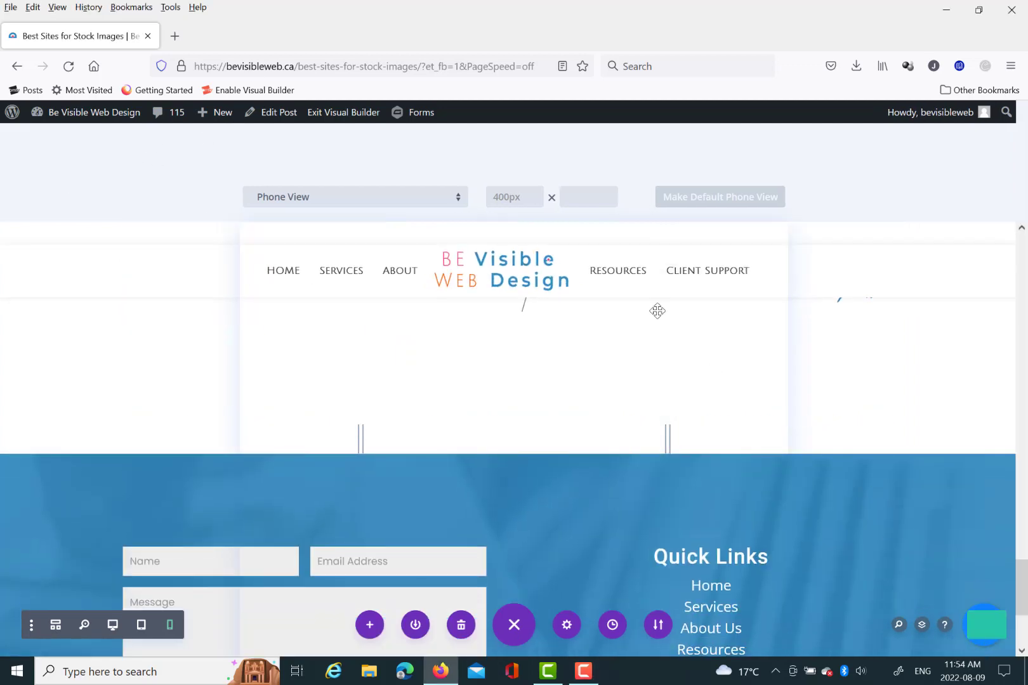
left_click(328, 118)
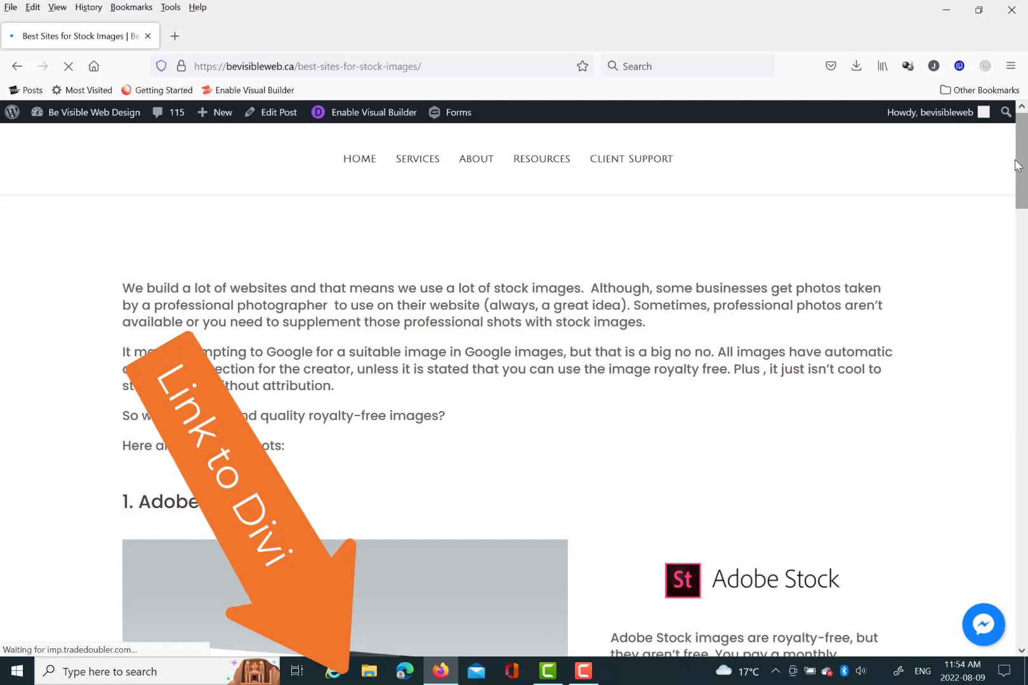
left_click_drag(1020, 168, 1025, 529)
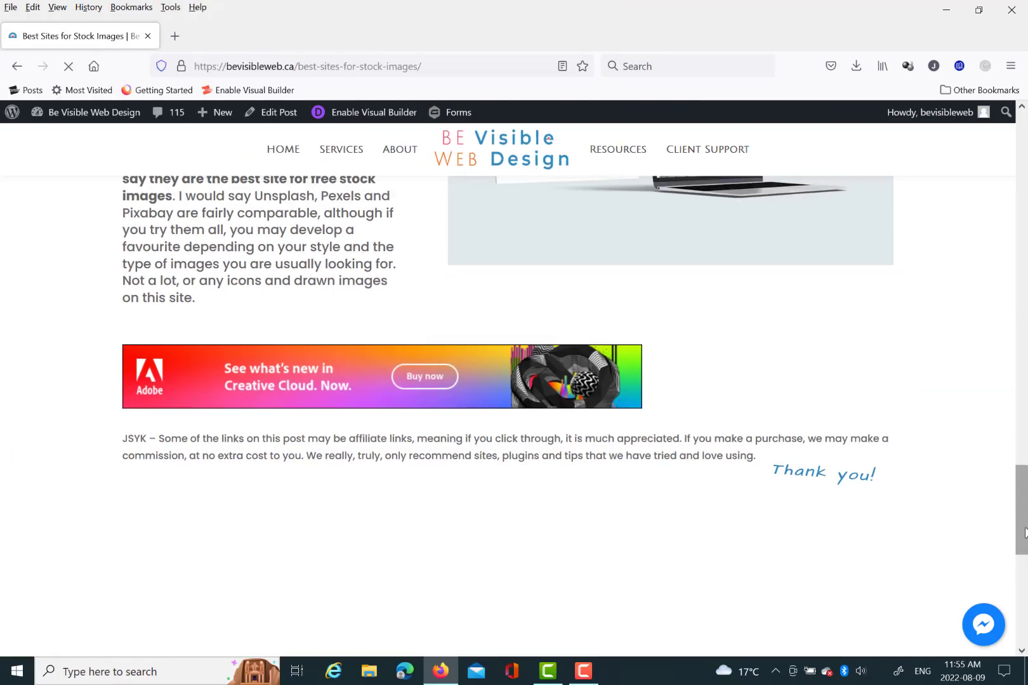